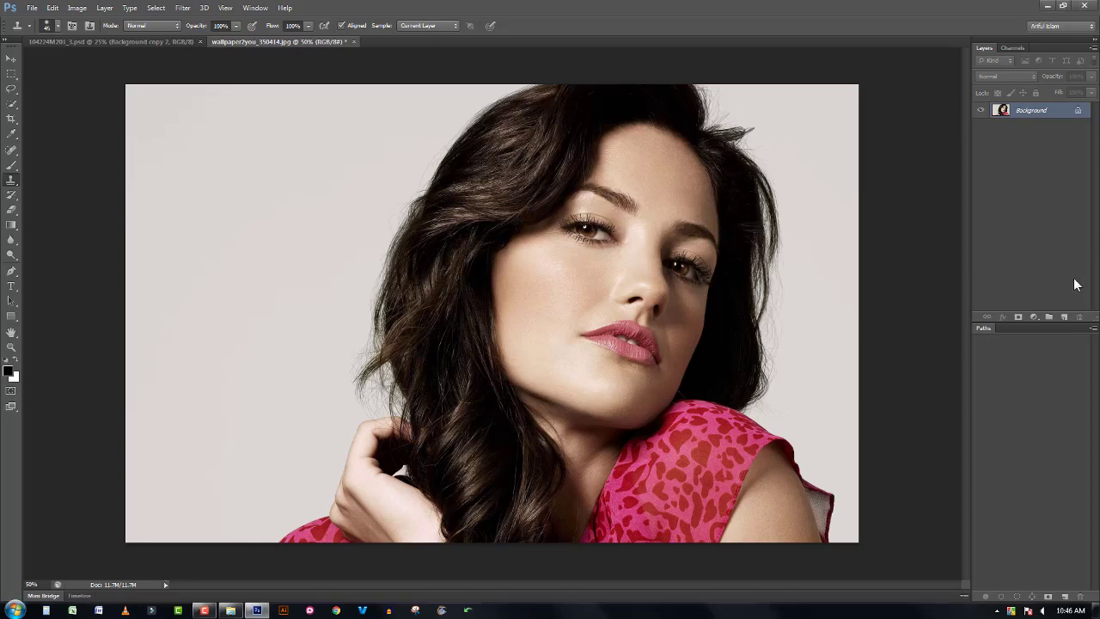
Add a Threshold adjustment layer and tune its level until the face stays mostly white
click(1033, 317)
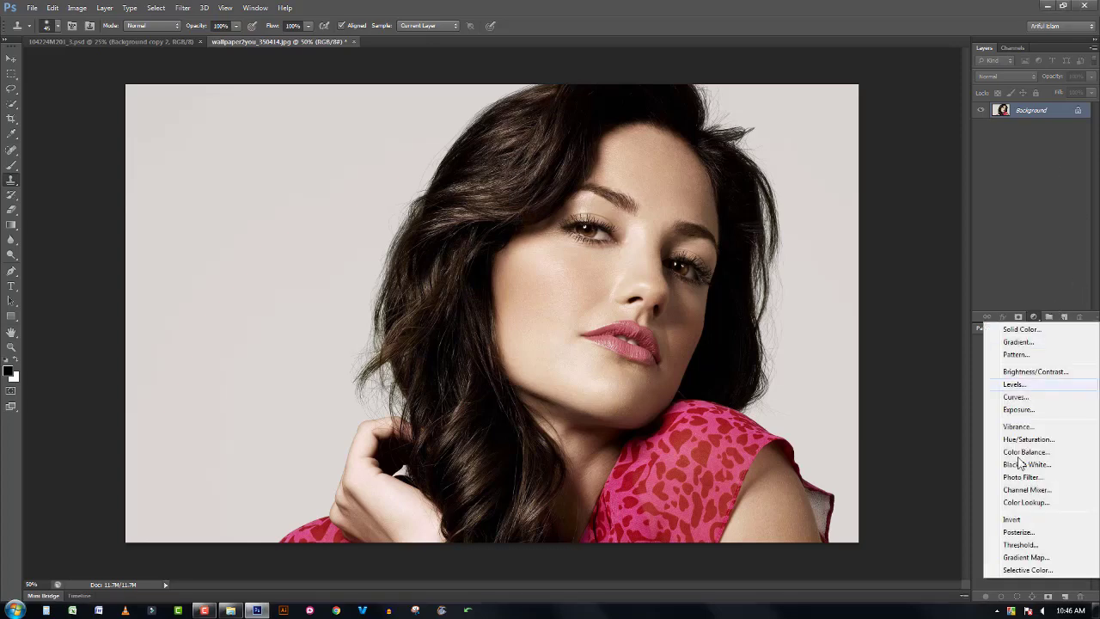
click(1041, 548)
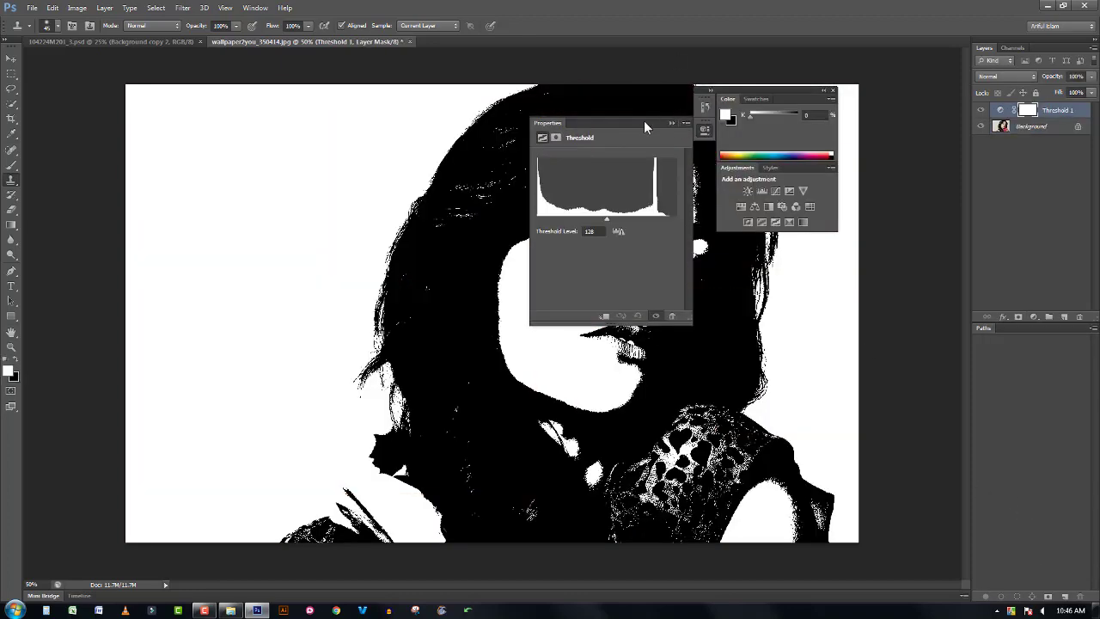
mouse_move(644, 121)
mouse_down()
mouse_move(838, 144)
mouse_move(908, 79)
mouse_up()
click(832, 90)
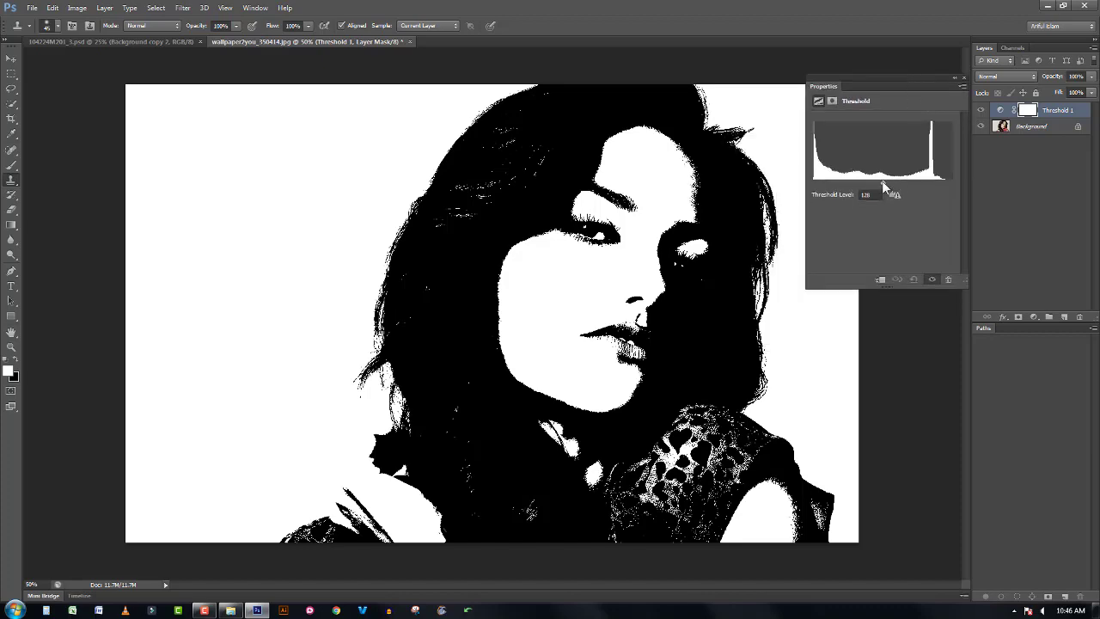
drag(881, 182, 931, 182)
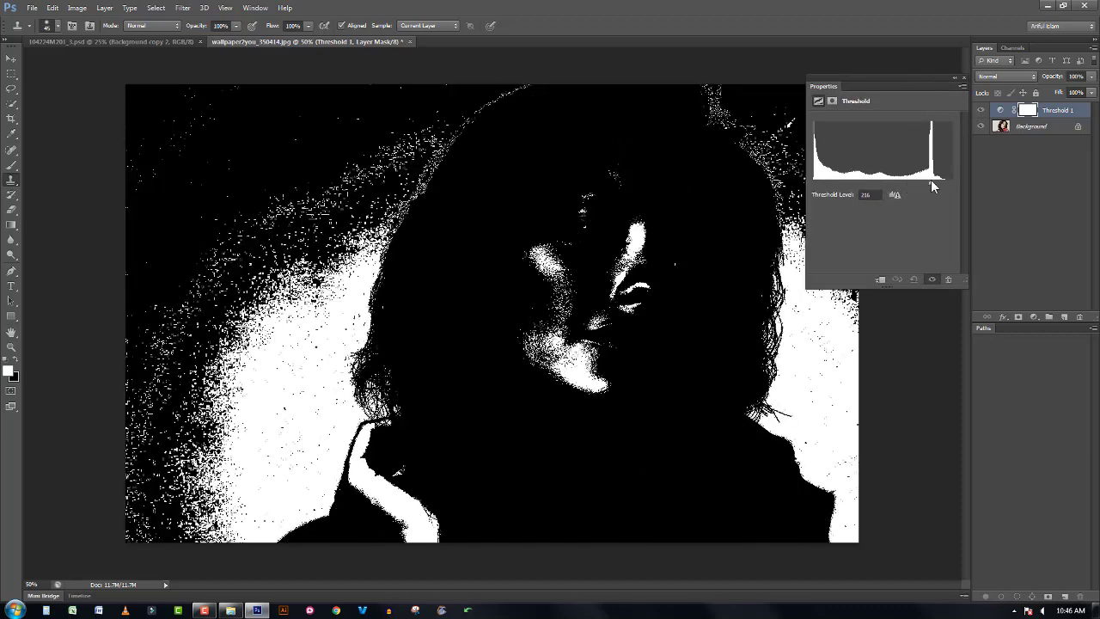
mouse_move(931, 181)
mouse_down()
mouse_move(818, 180)
mouse_move(864, 177)
mouse_up()
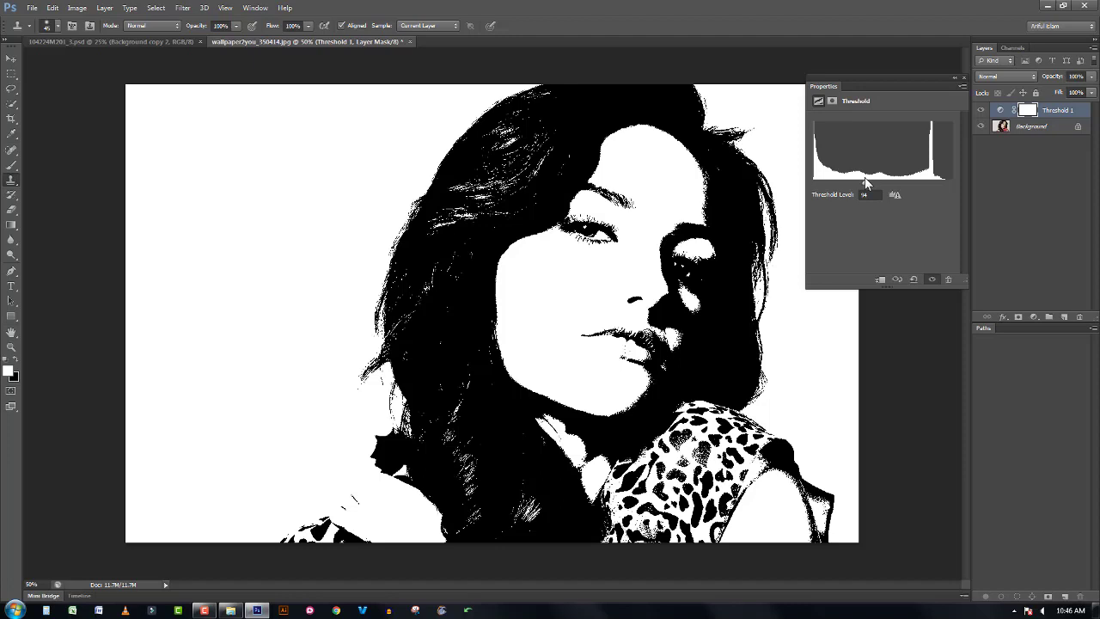
click(964, 78)
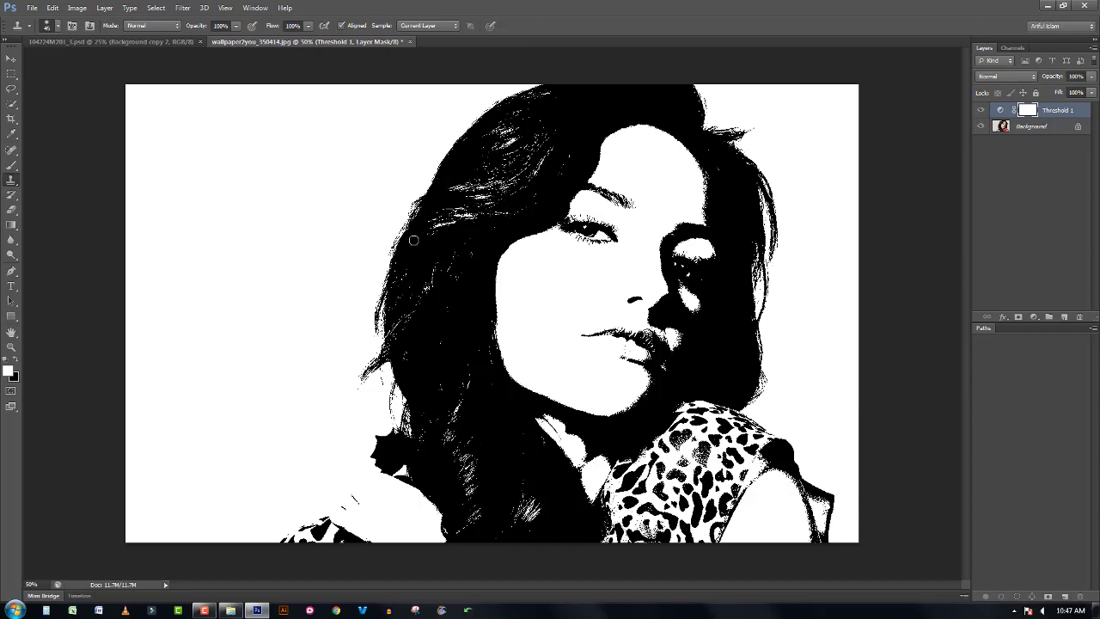
Save the image to the Desktop as wallpaper.jpg, JPEG Quality 12 (Maximum)
click(36, 10)
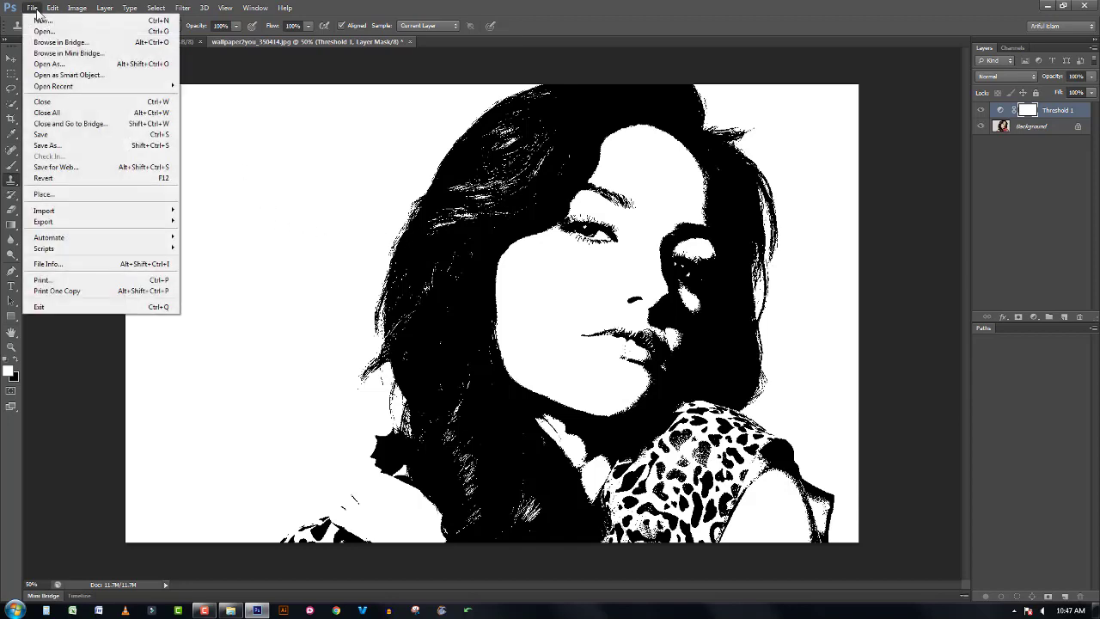
click(69, 144)
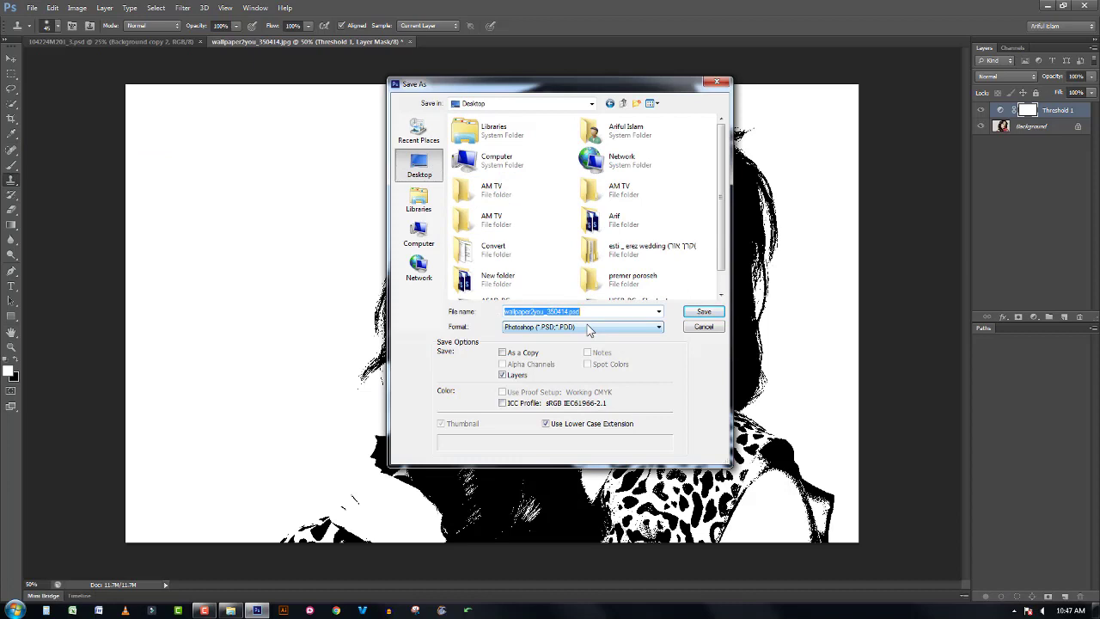
click(599, 328)
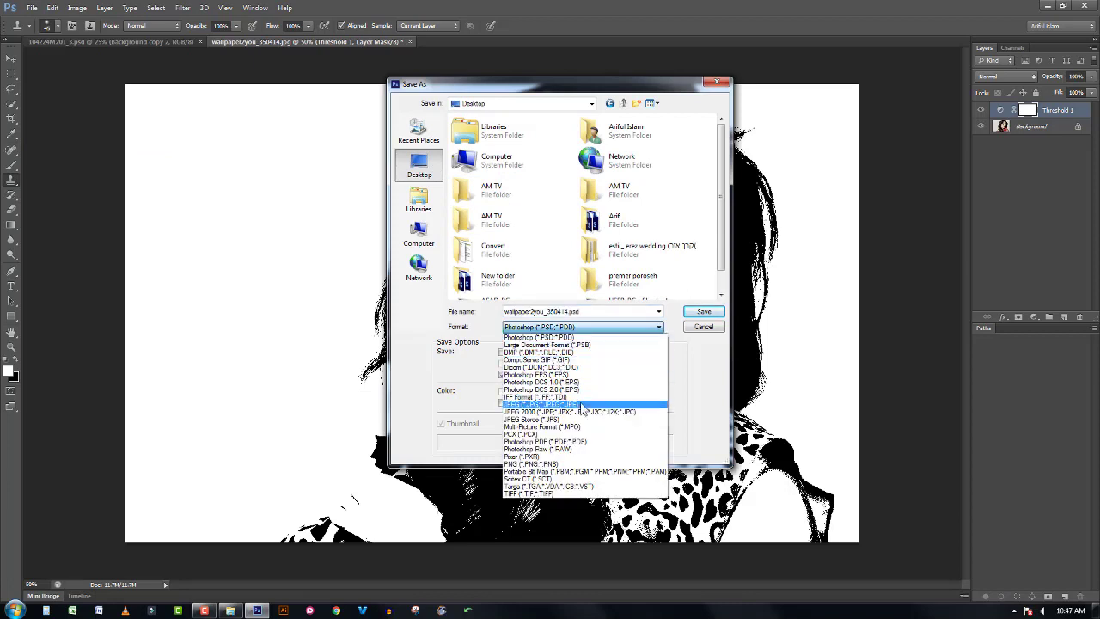
click(581, 404)
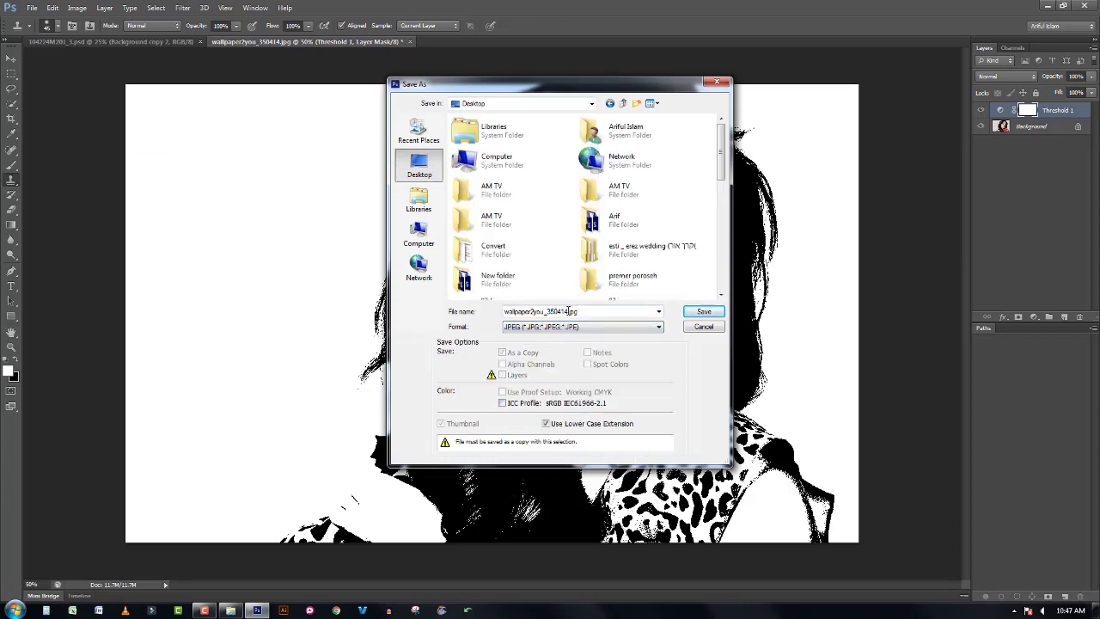
double_click(583, 311)
click(580, 311)
drag(576, 311, 529, 311)
key(BackSpace)
click(708, 315)
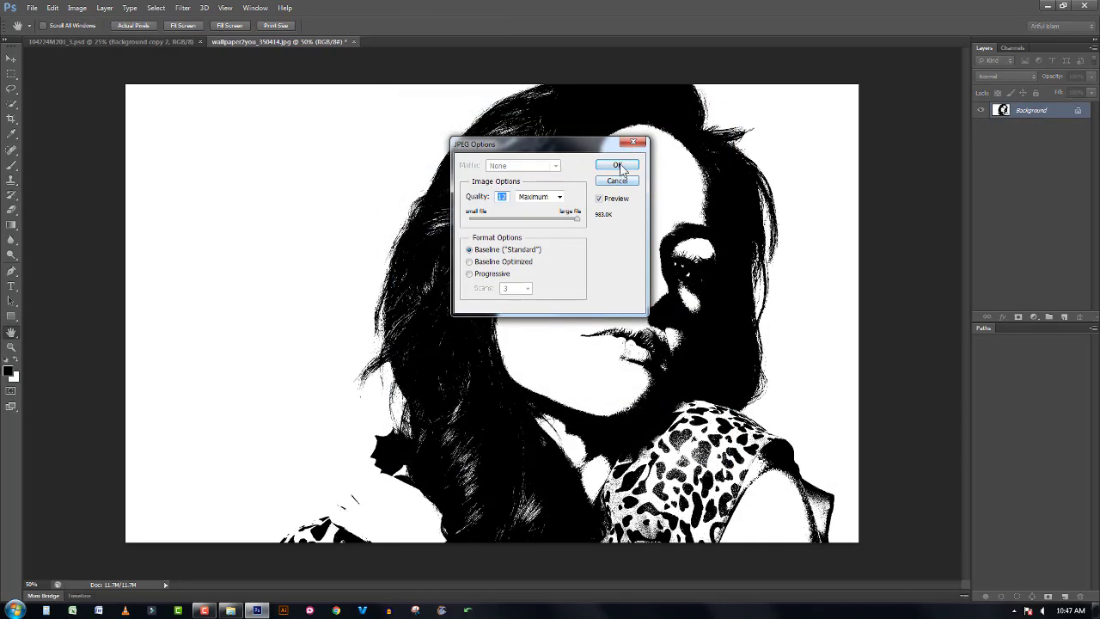
click(617, 166)
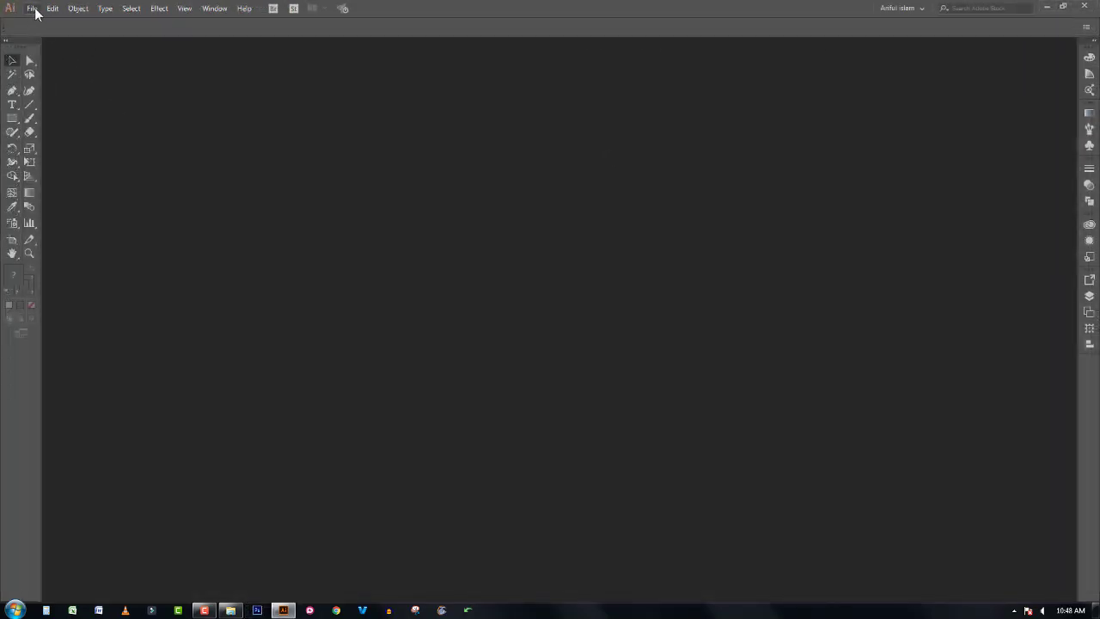
Open wallpaper.jpg from the Desktop as a new Illustrator document
click(34, 10)
click(66, 47)
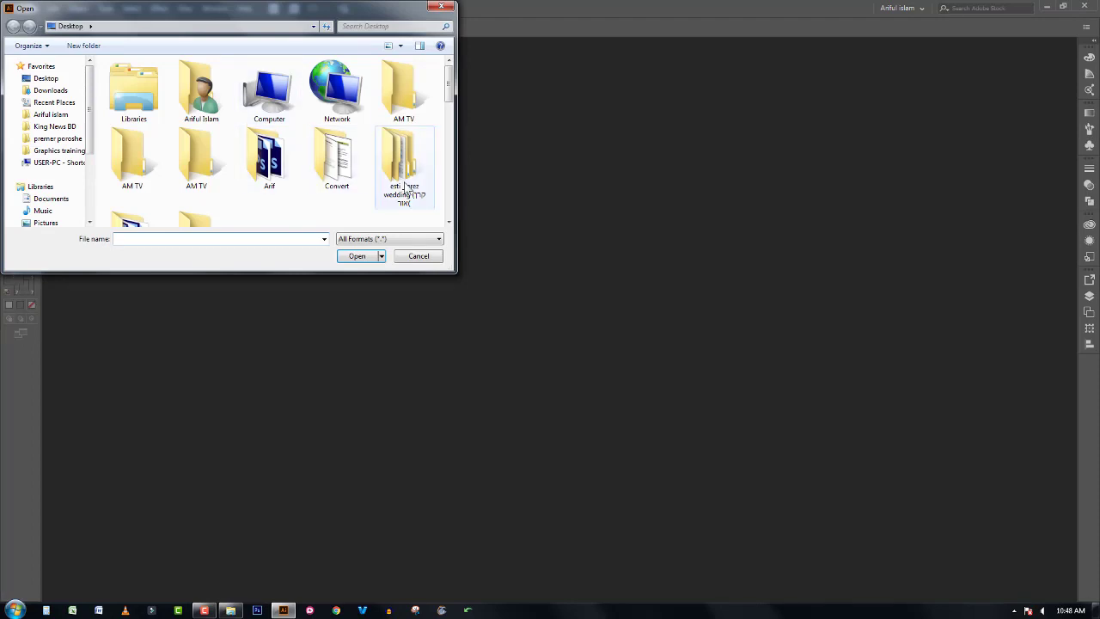
drag(448, 91, 451, 202)
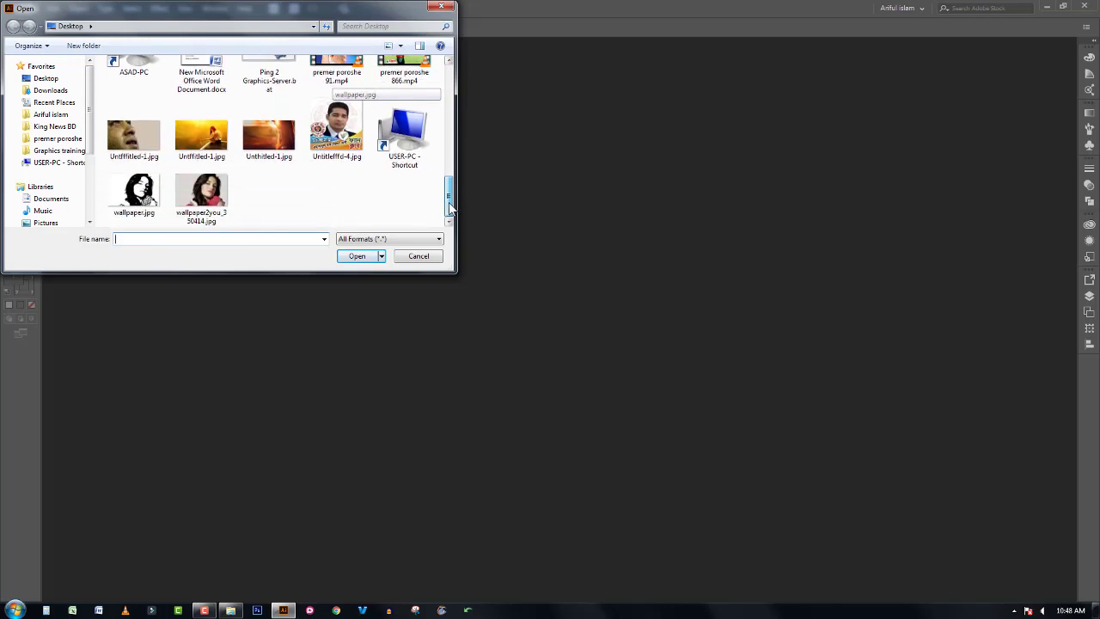
click(134, 191)
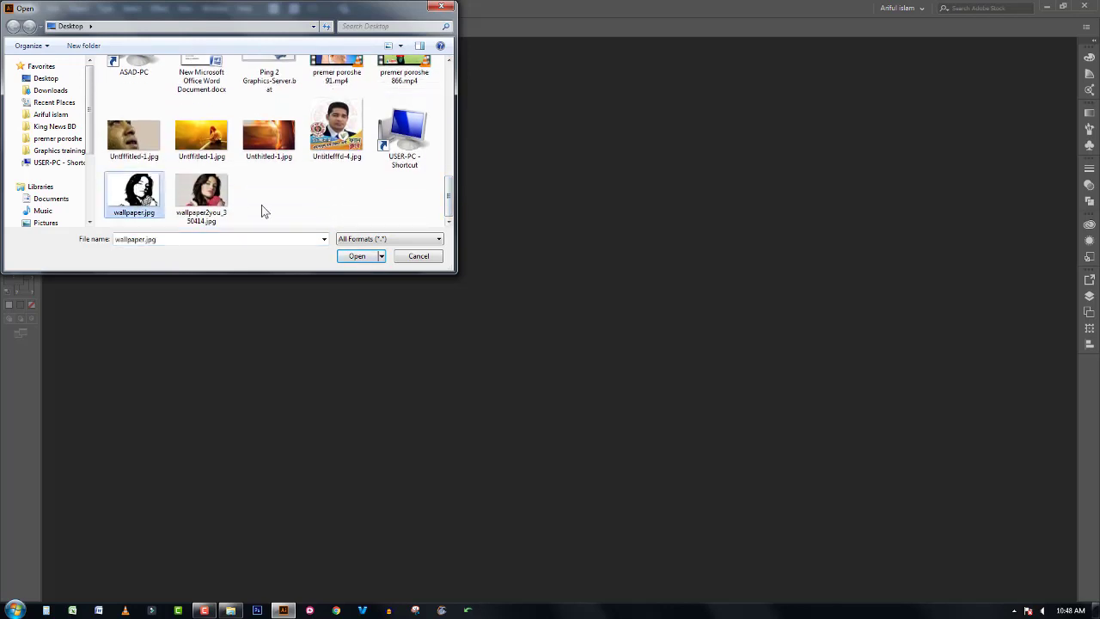
click(366, 256)
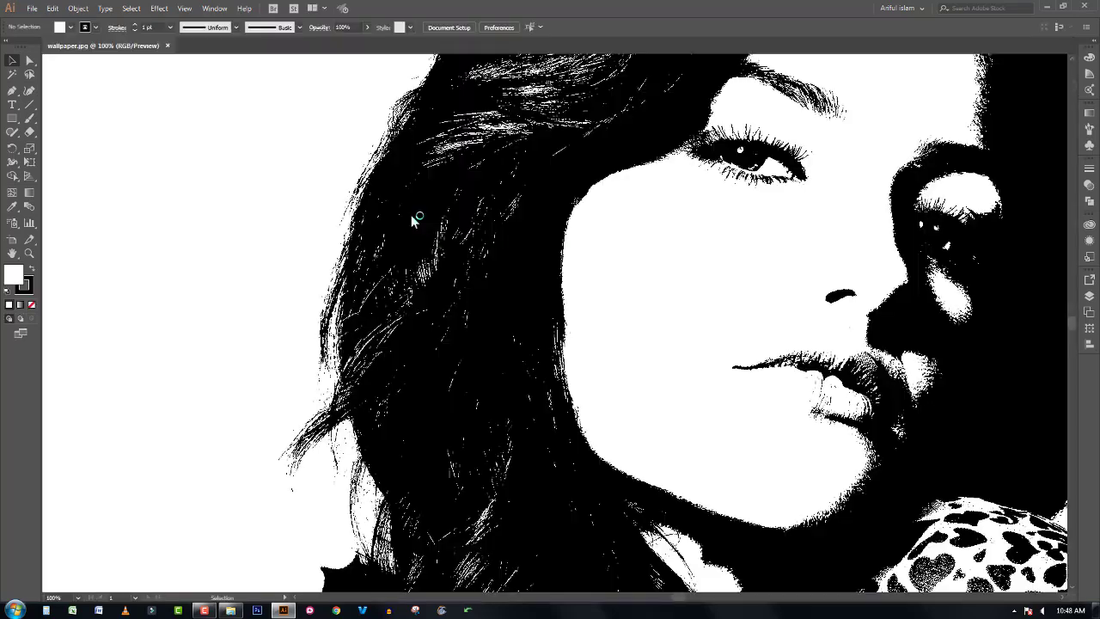
Zoom out to show the full artboard and marquee-select the 2560 × 1600 px portrait
ctrl+alt+click(516, 216)
ctrl+alt+click(517, 217)
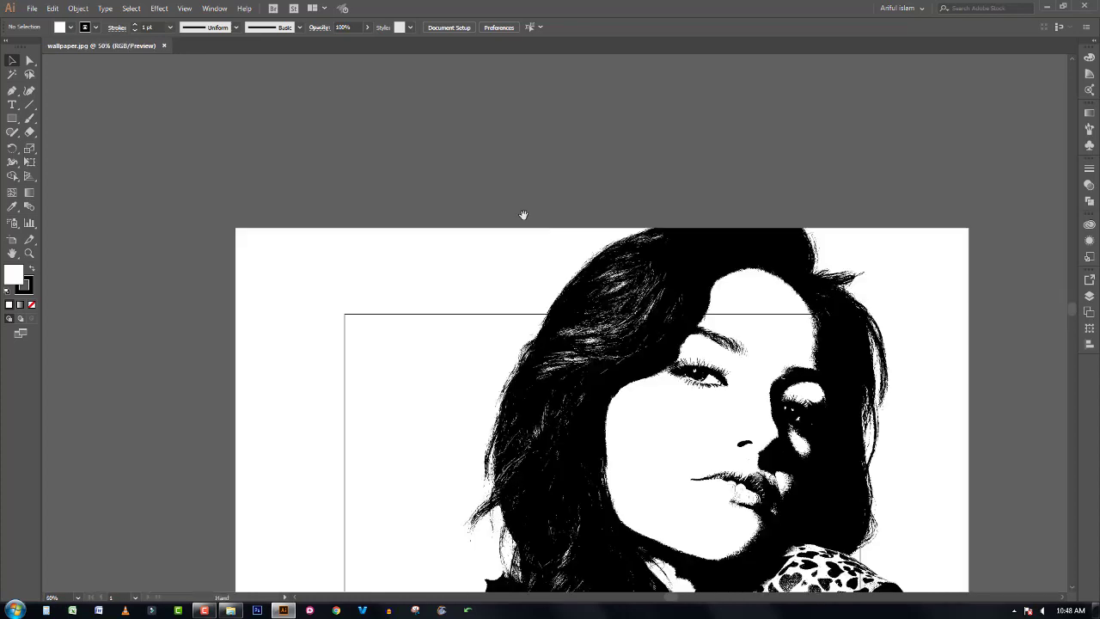
mouse_move(585, 226)
mouse_down()
mouse_move(561, 115)
mouse_move(570, 208)
mouse_up()
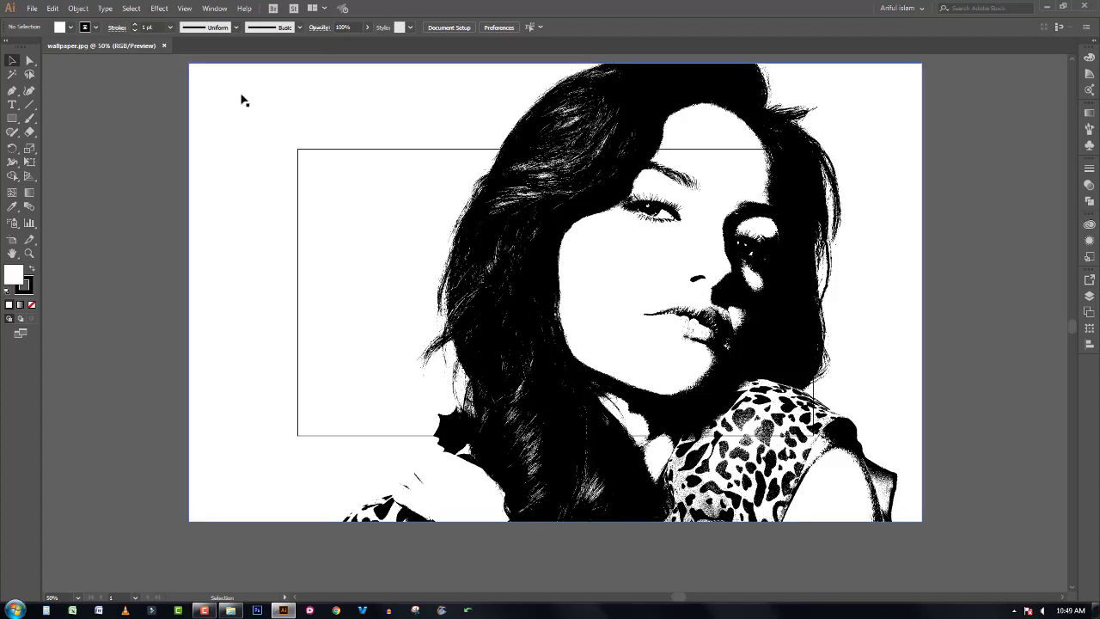
drag(172, 78, 614, 246)
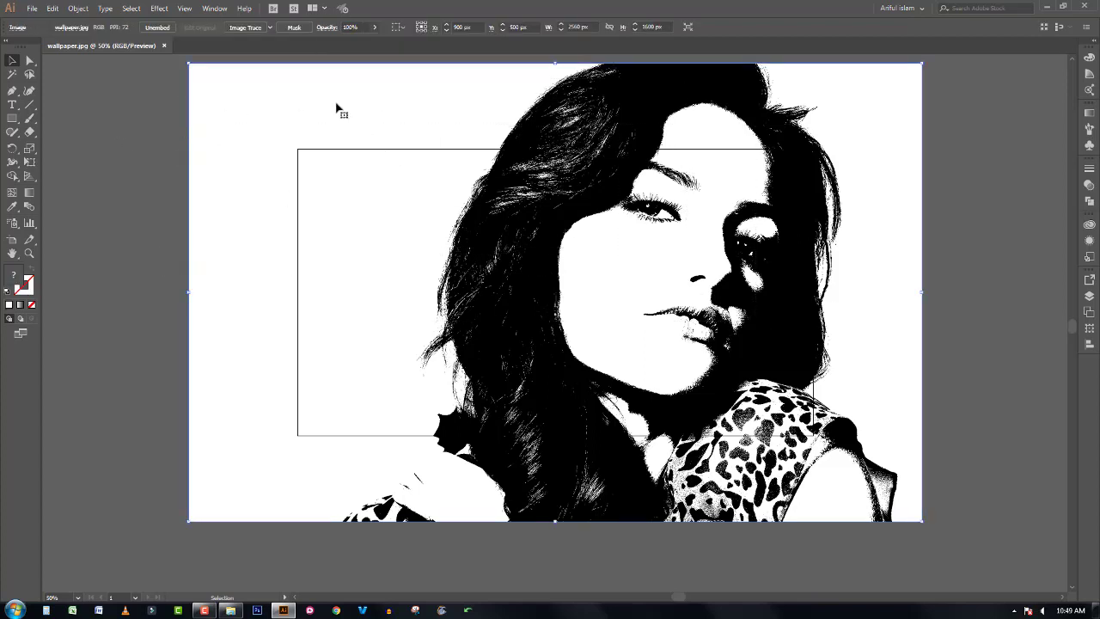
Apply the High Fidelity Photo Image Trace preset to the selected portrait
click(268, 28)
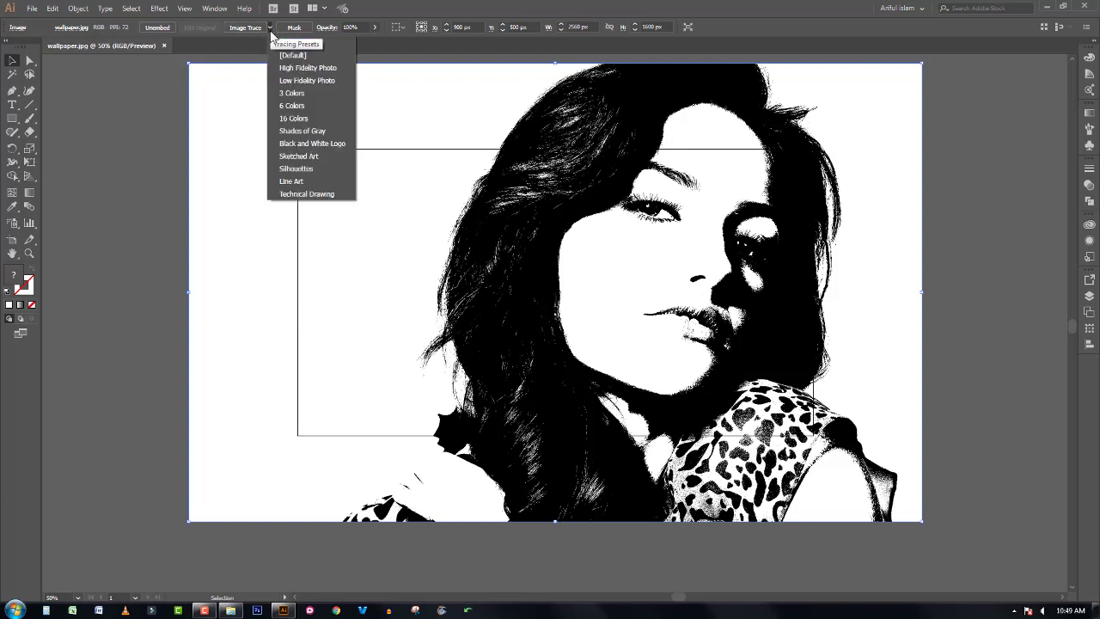
click(303, 69)
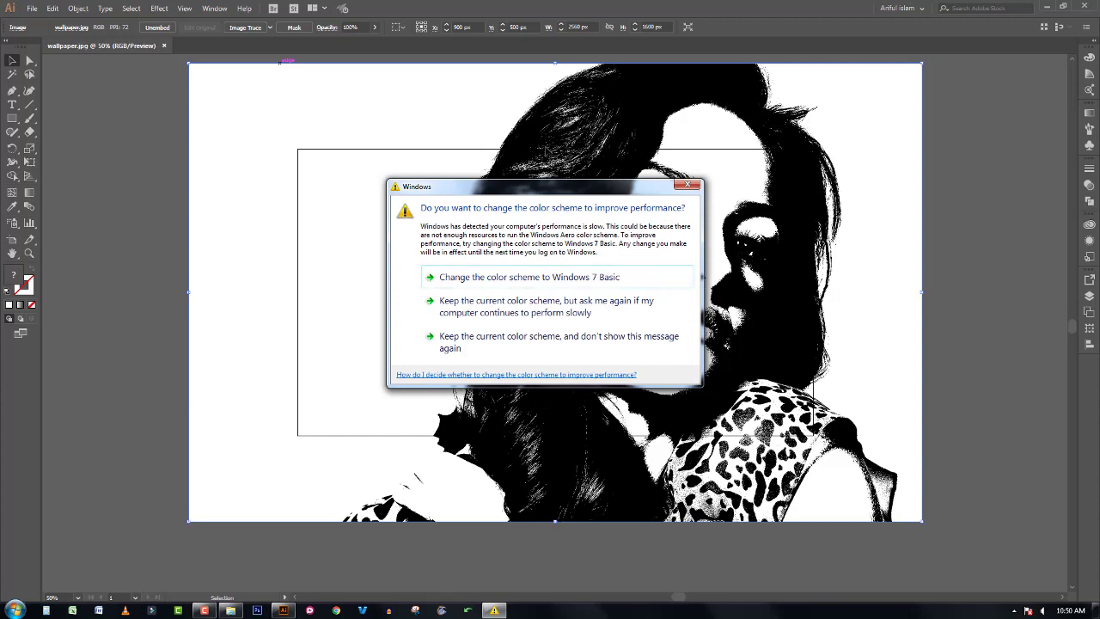
Keep the current Windows colour scheme and wait for the High Fidelity Photo trace to complete
click(689, 185)
click(688, 185)
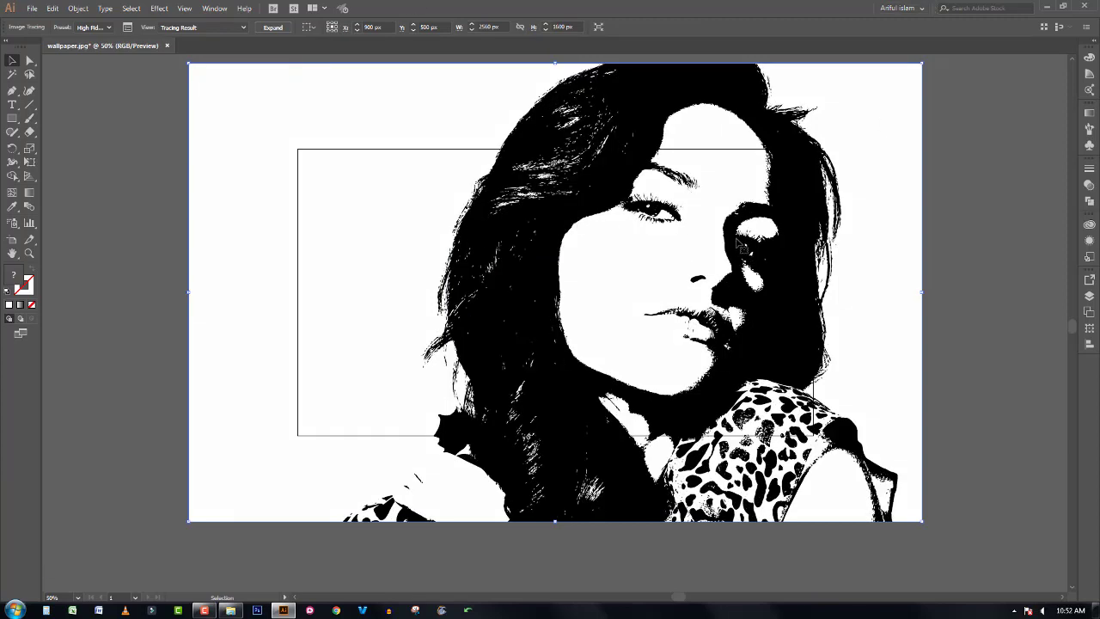
key(ctrl+space)
drag(747, 127, 844, 295)
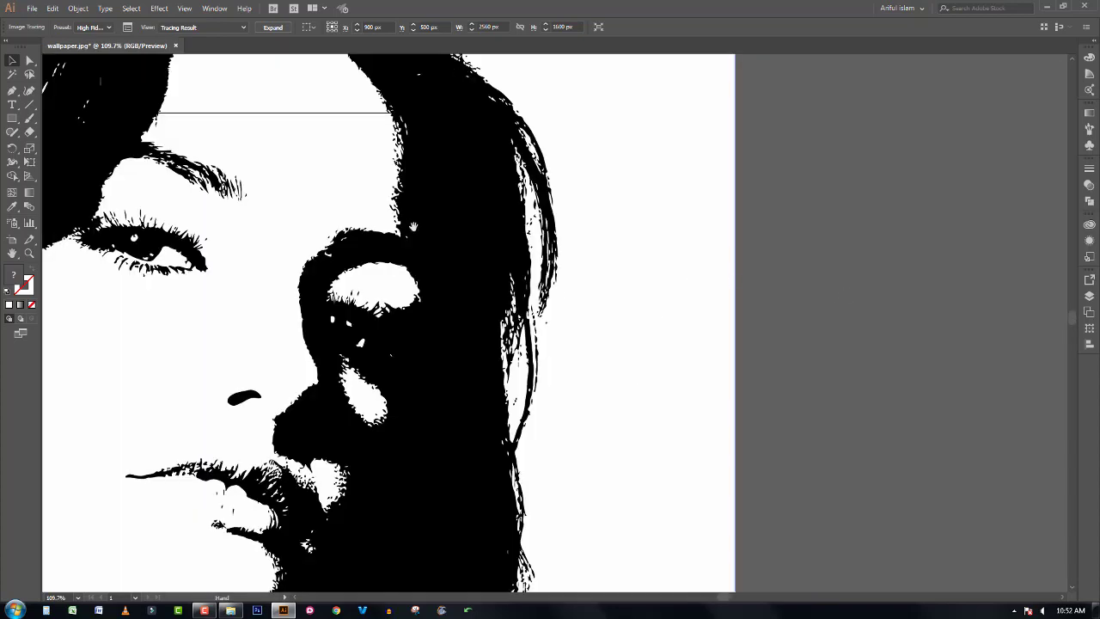
drag(414, 227, 563, 327)
drag(550, 269, 606, 307)
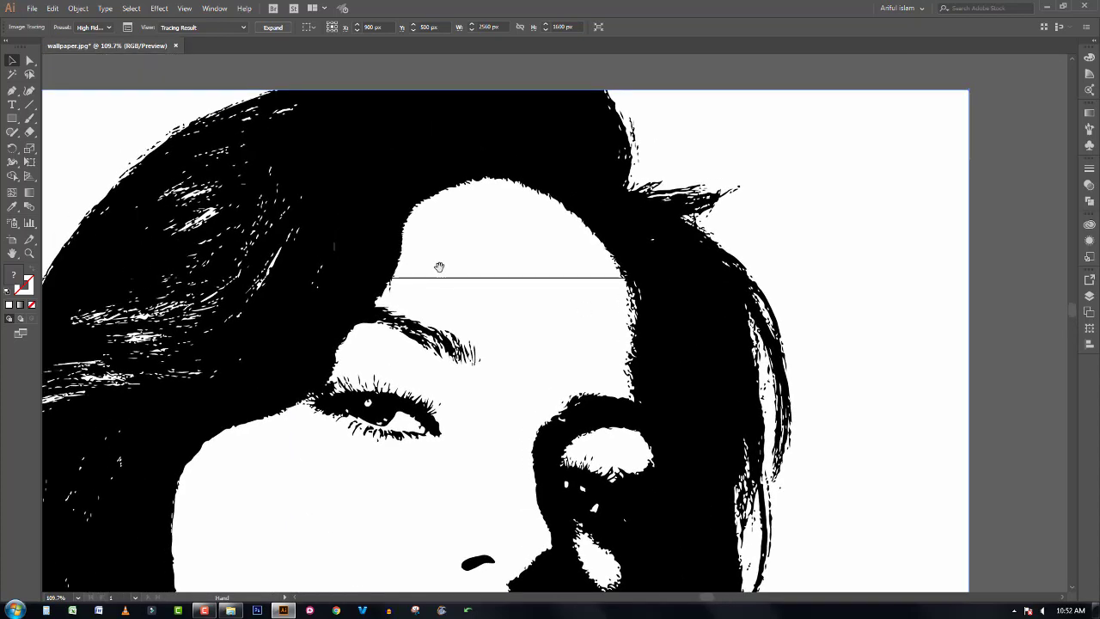
mouse_move(625, 259)
mouse_down()
mouse_move(760, 254)
mouse_move(828, 150)
mouse_up()
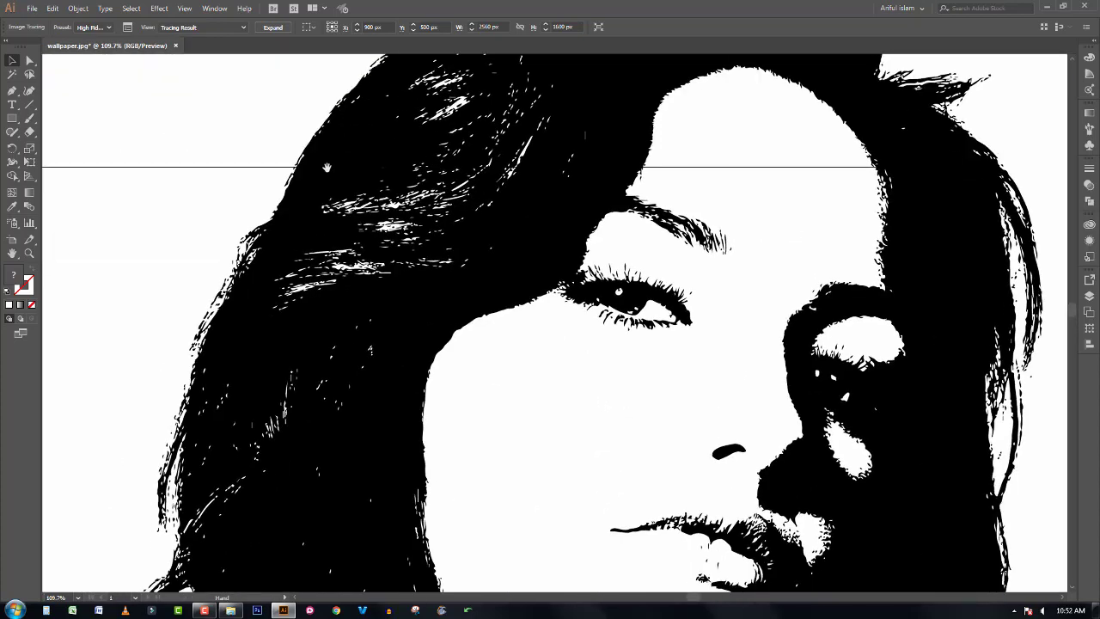
mouse_move(257, 206)
mouse_down()
mouse_move(217, 279)
mouse_move(125, 277)
mouse_up()
mouse_move(858, 479)
mouse_down()
mouse_move(790, 421)
mouse_move(765, 261)
mouse_up()
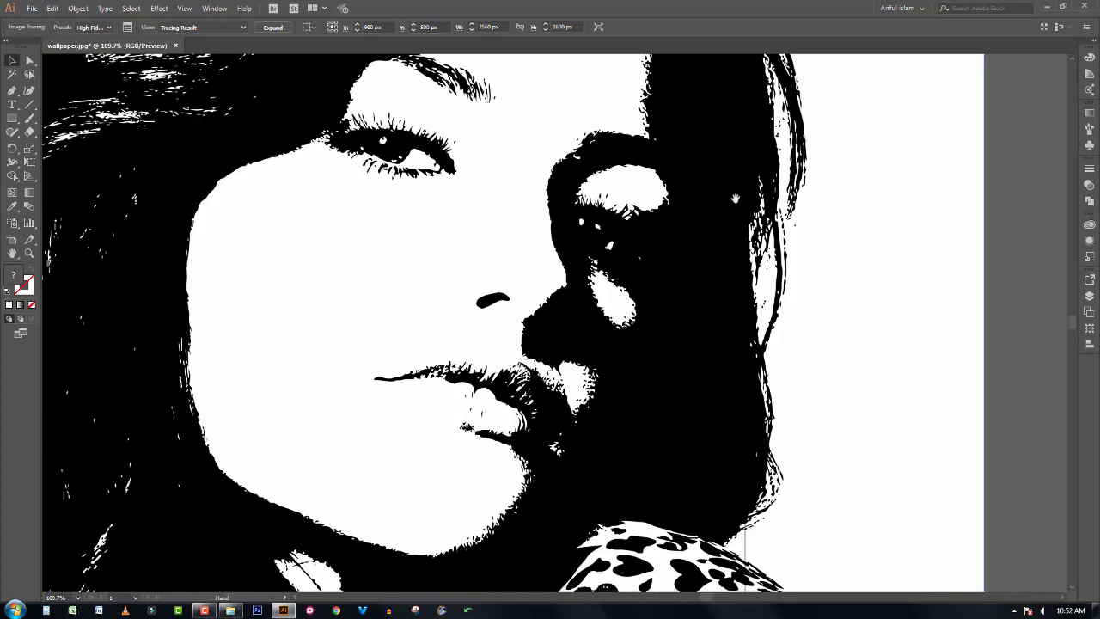
drag(772, 511, 759, 365)
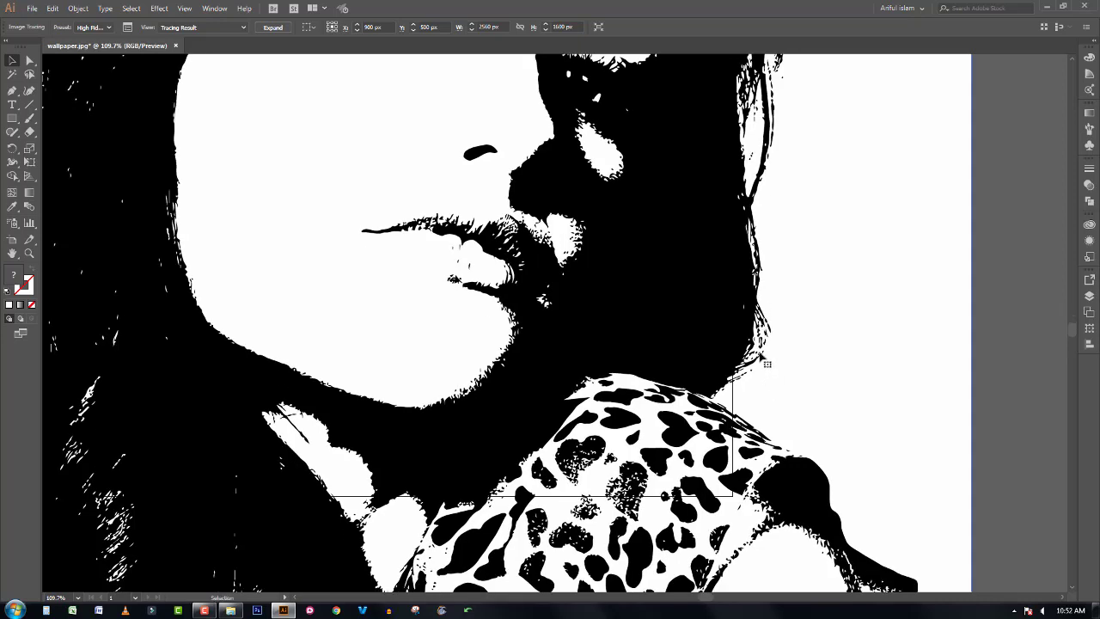
ctrl+alt+click(739, 350)
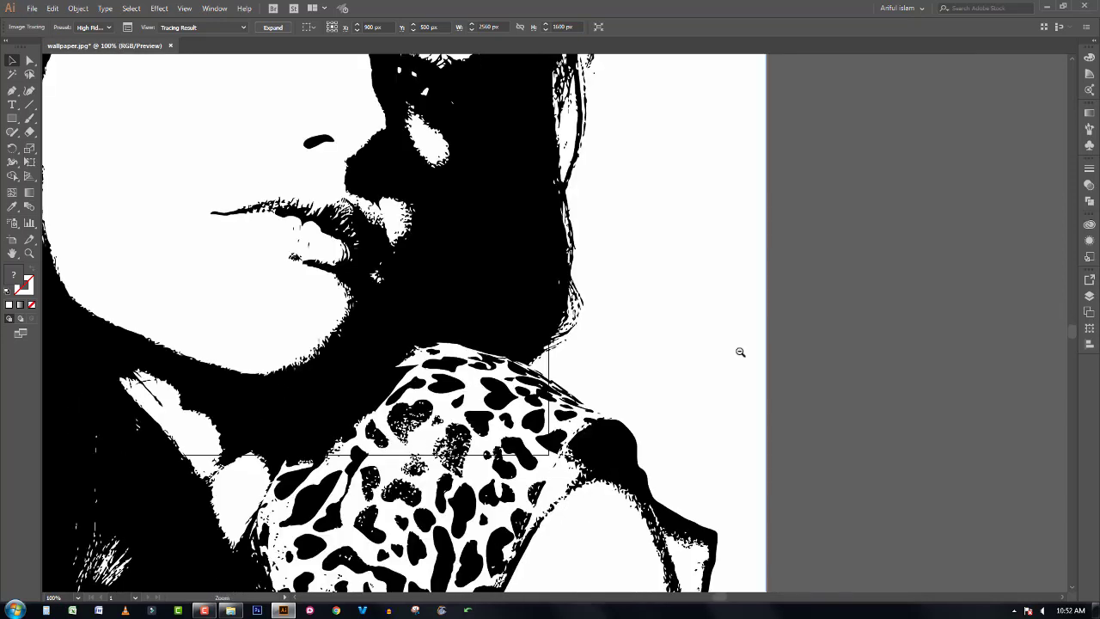
ctrl+alt+click(653, 333)
drag(544, 315, 653, 326)
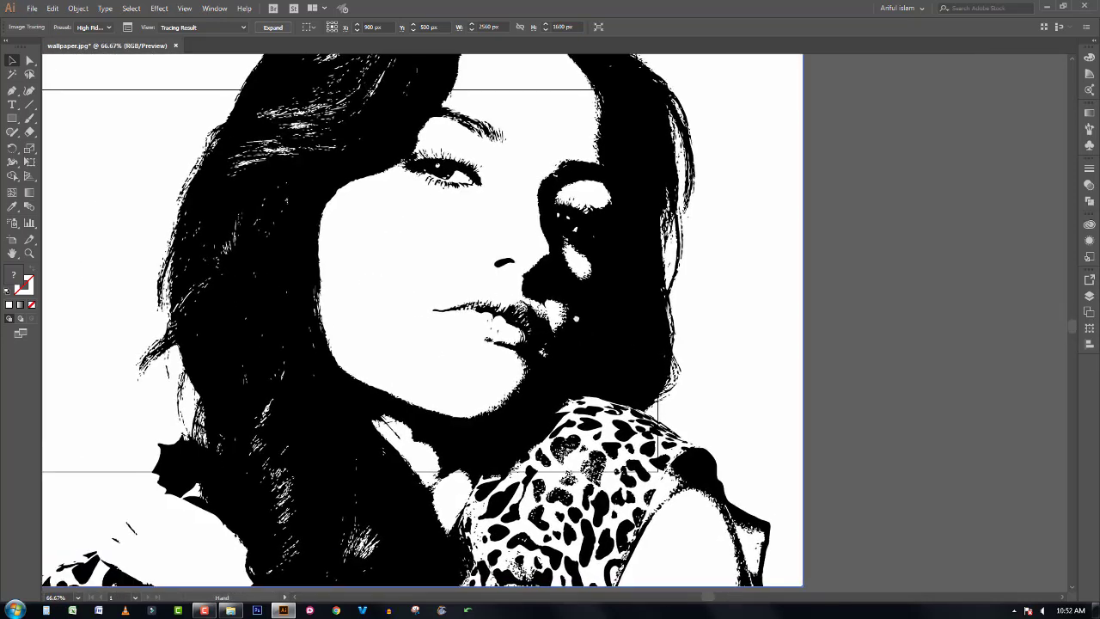
ctrl+alt+click(542, 313)
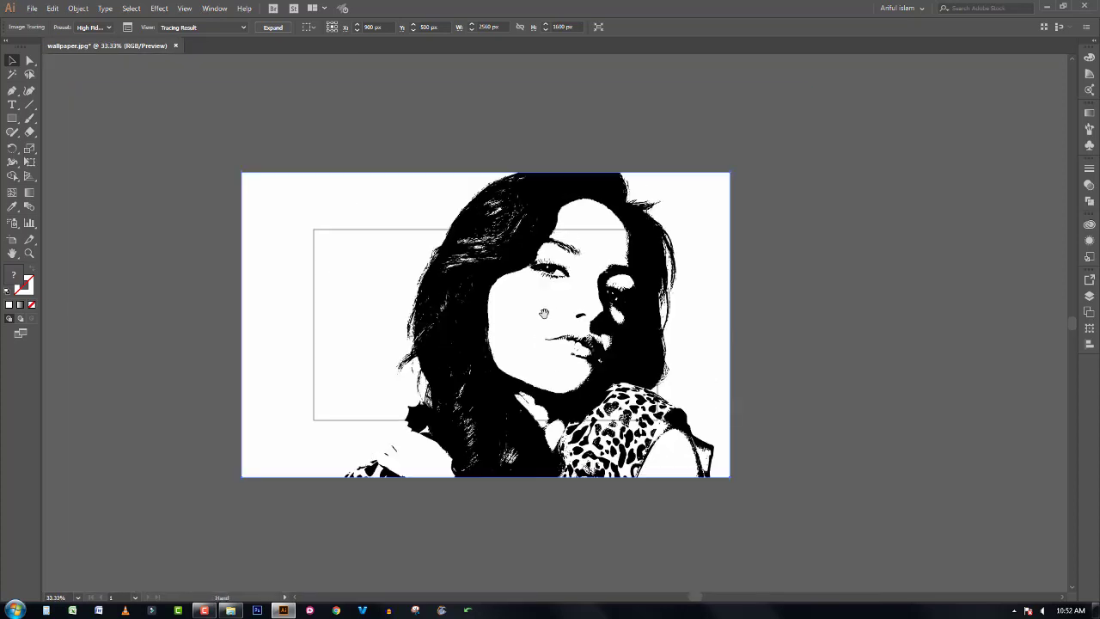
ctrl+alt+click(558, 283)
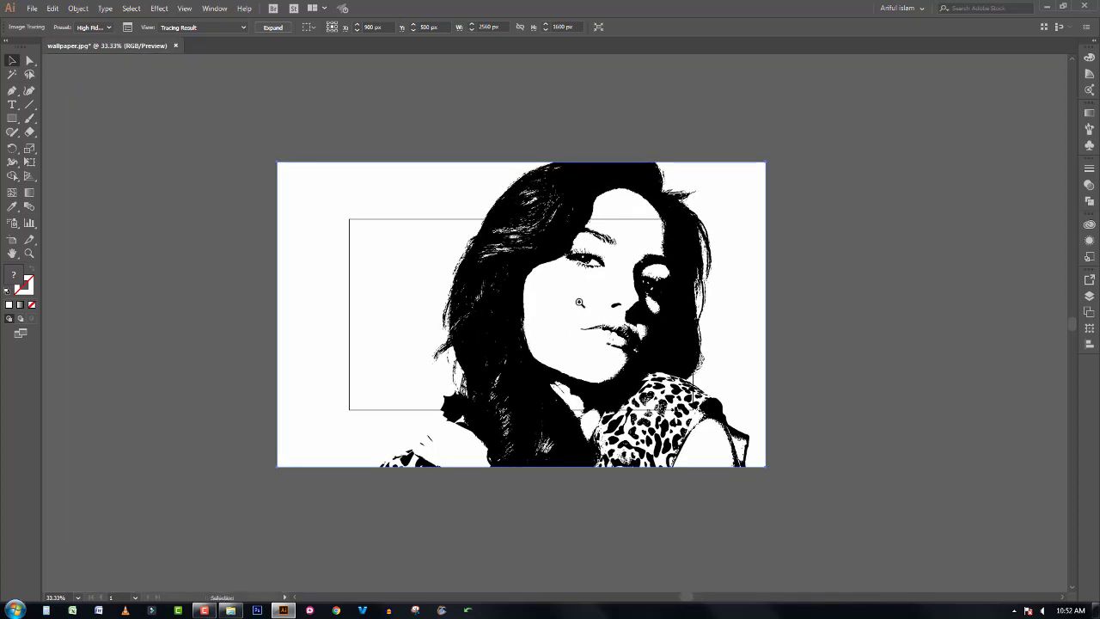